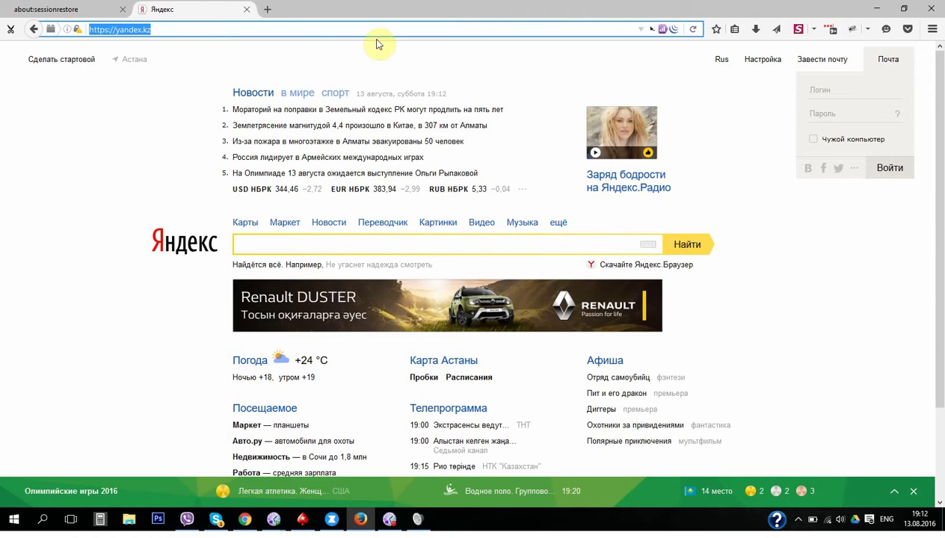
- Change the domain ending in the web address to ru and load the Yandex home page
left_click(154, 29)
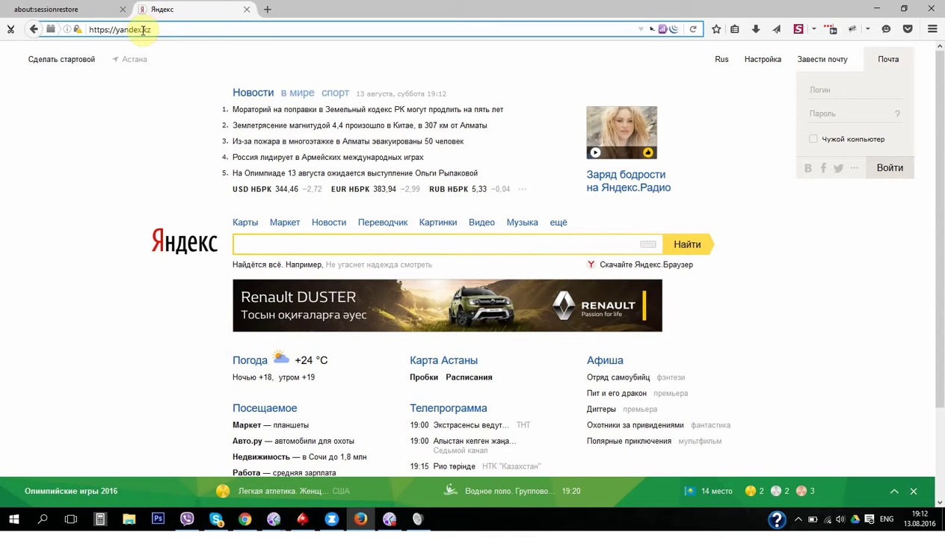
left_click_drag(144, 30, 257, 27)
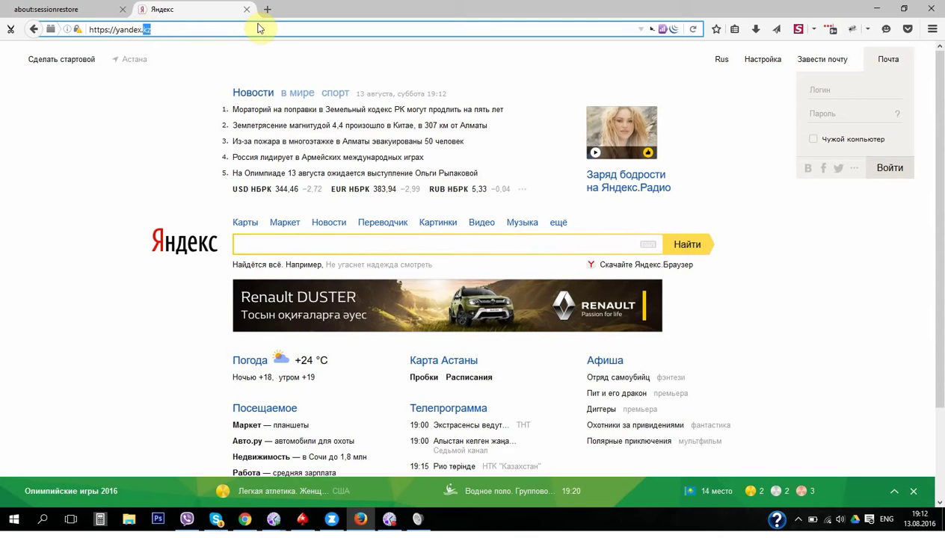
type("ru")
key("Return")
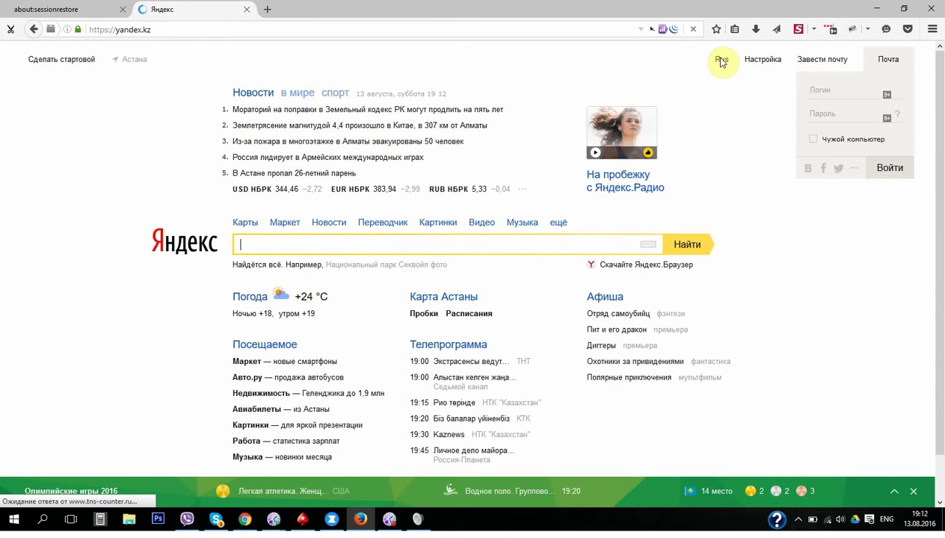
left_click(841, 93)
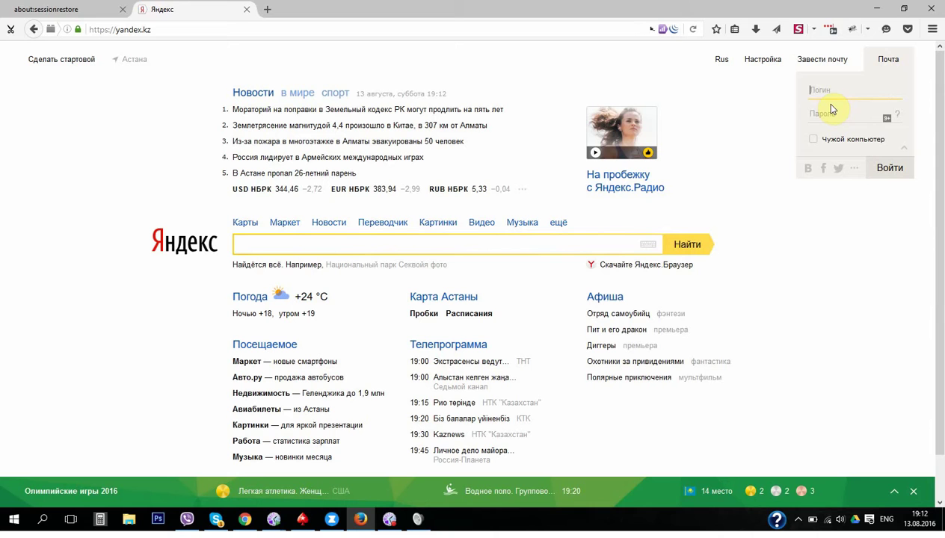
left_click(827, 112)
left_click(819, 90)
left_click(821, 115)
left_click(821, 91)
- Open the separate Yandex.Mail sign-in page, examine its web address and login fields, and return to the Yandex home page
left_click(887, 61)
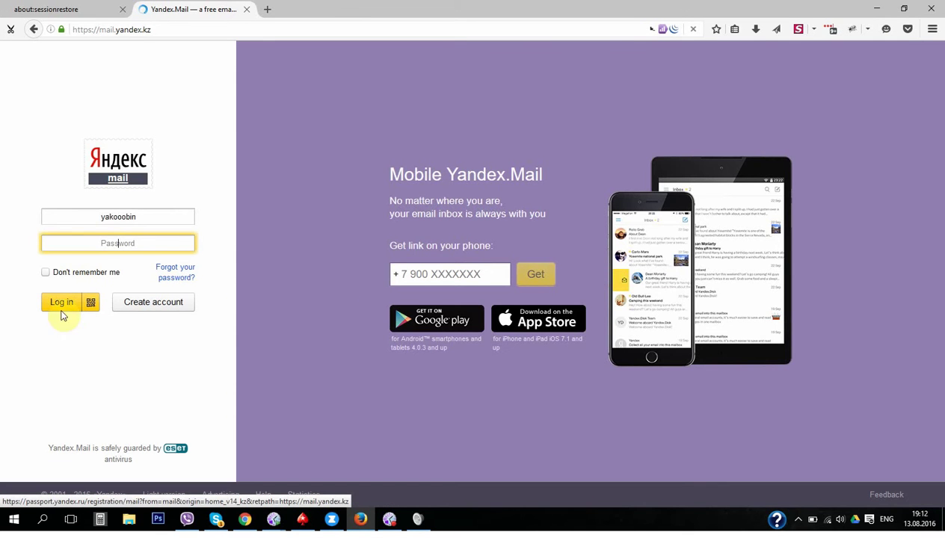
double_click(116, 217)
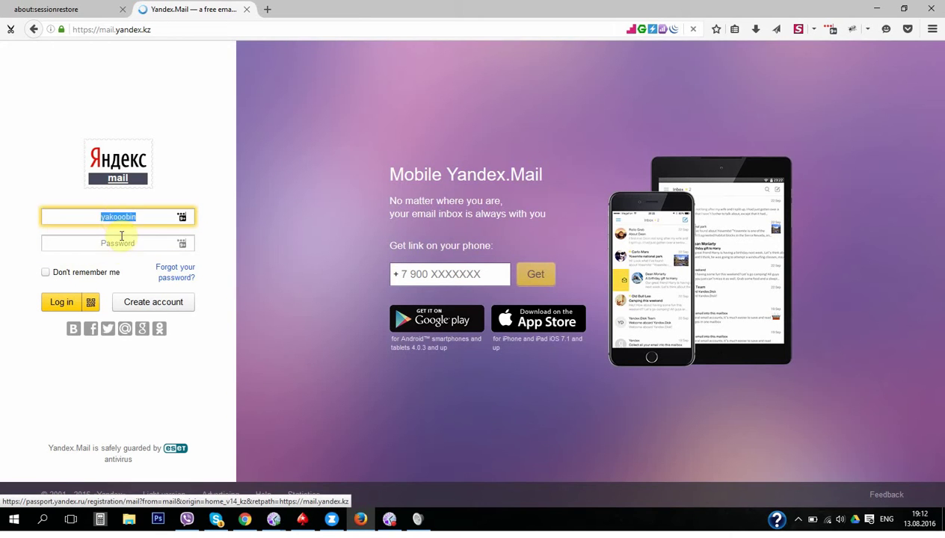
left_click(121, 243)
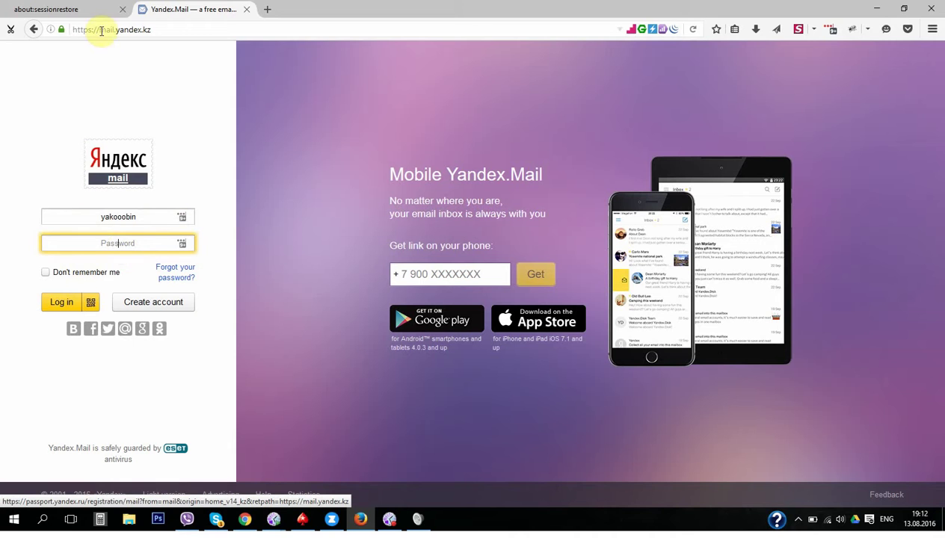
left_click_drag(100, 28, 117, 27)
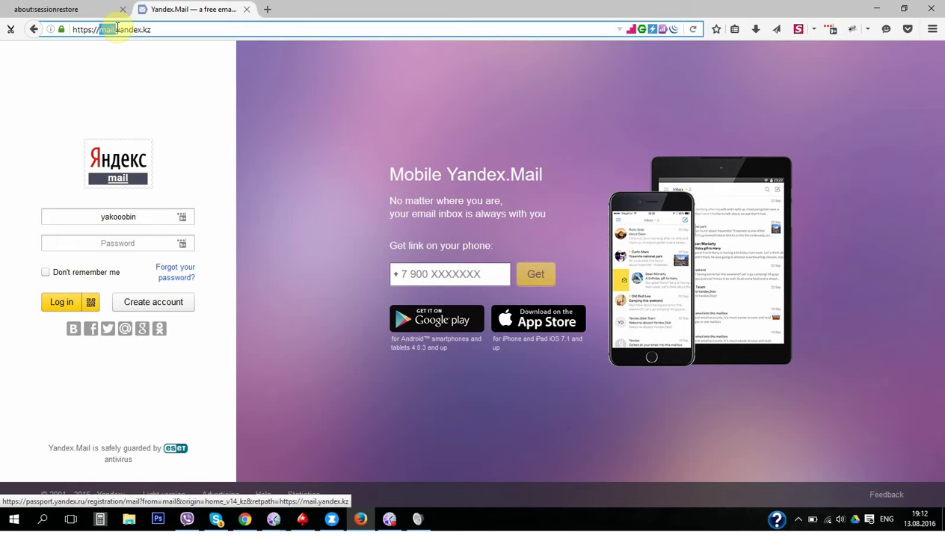
left_click_drag(117, 27, 174, 25)
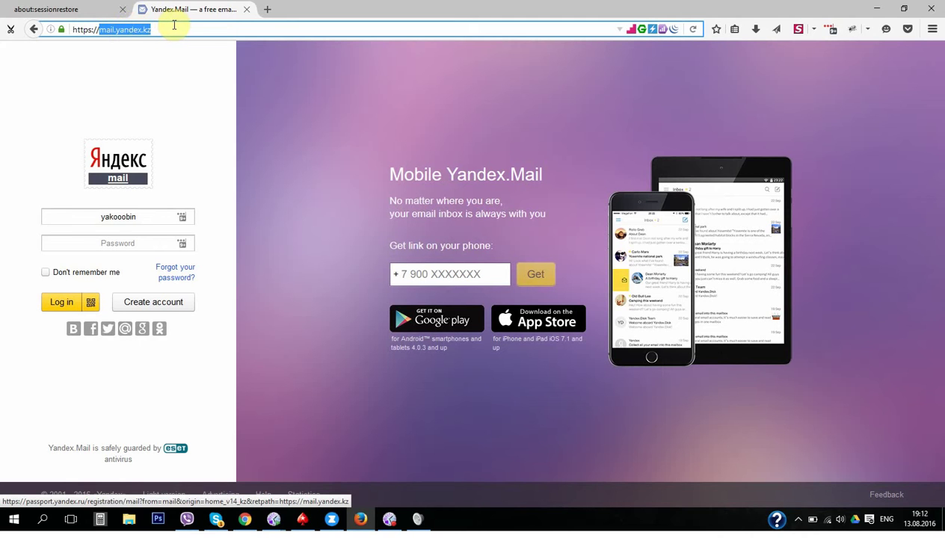
double_click(126, 220)
left_click(120, 247)
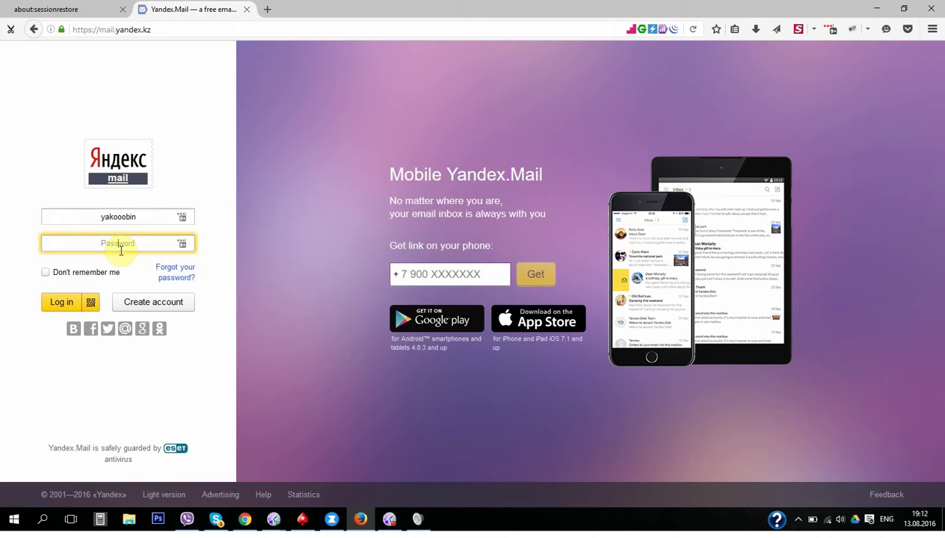
left_click(32, 29)
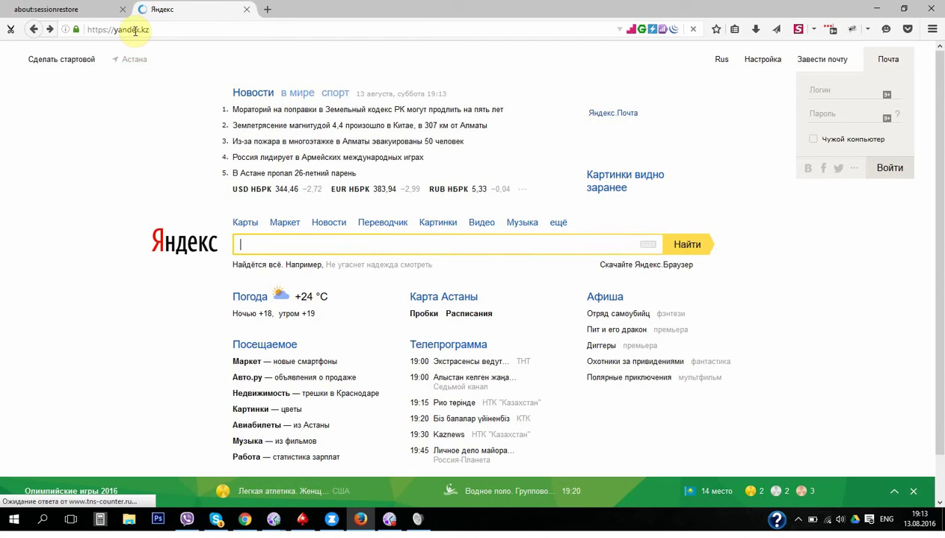
- Sign in to the mailbox from the home page with the account's e-mail address and password
left_click(824, 90)
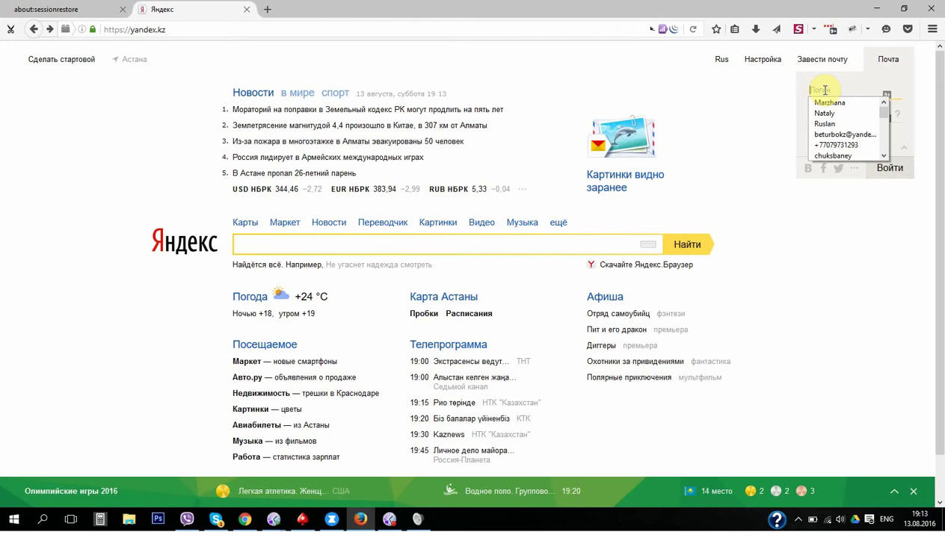
type("i")
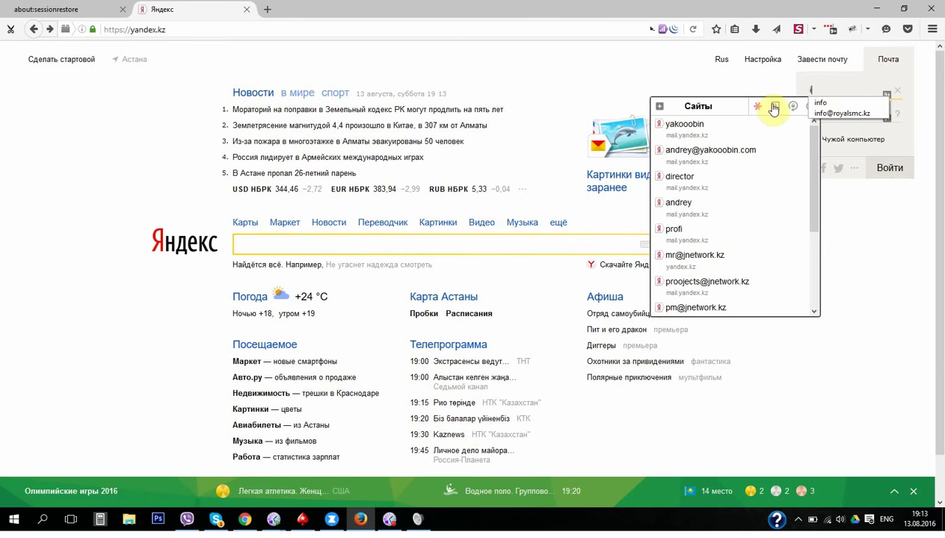
left_click(818, 114)
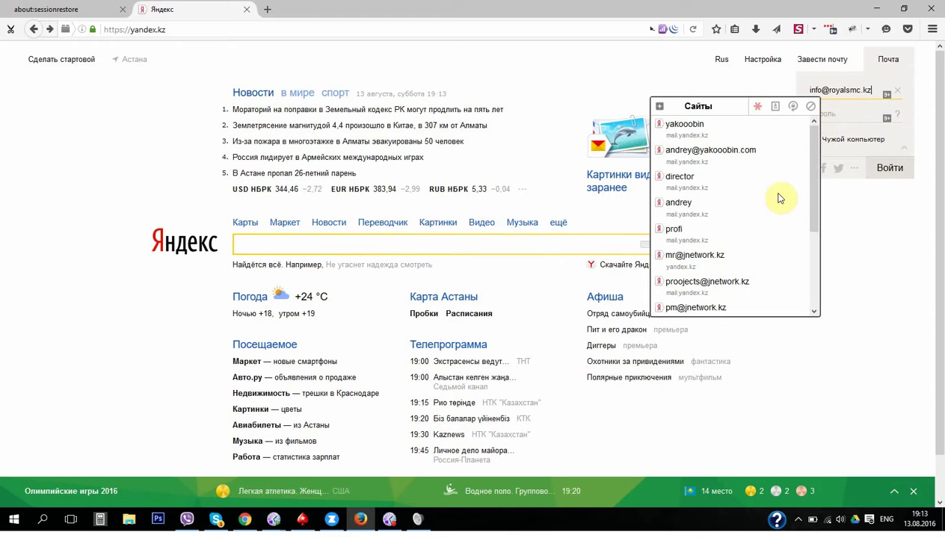
left_click(850, 114)
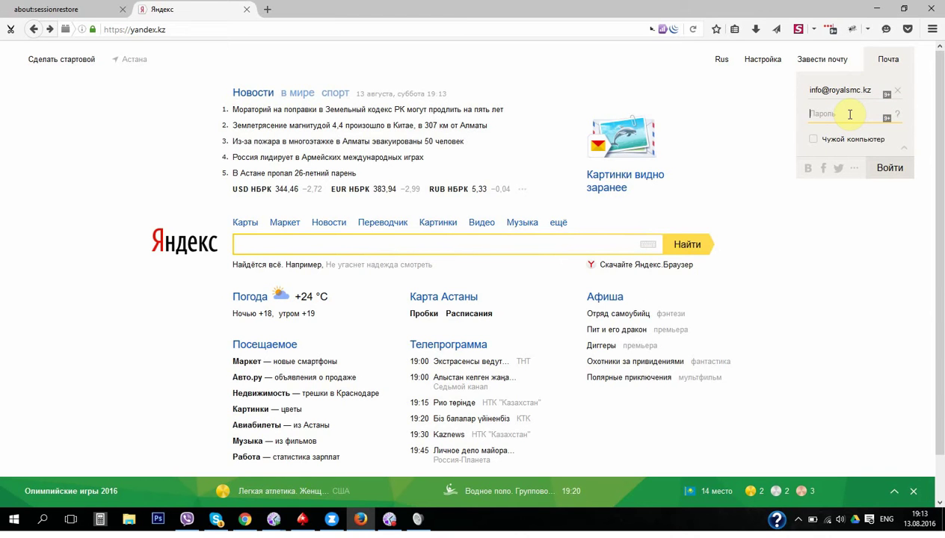
key("ctrl+v")
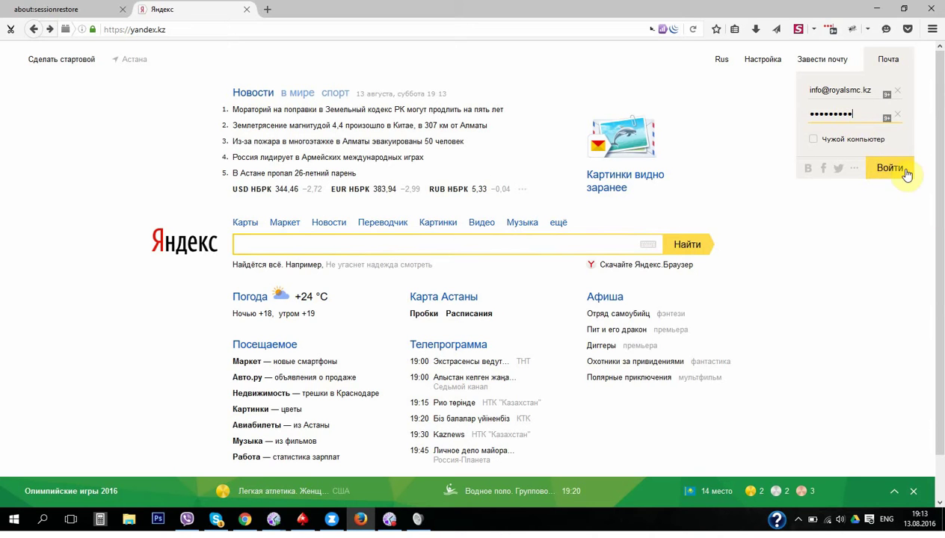
left_click(889, 177)
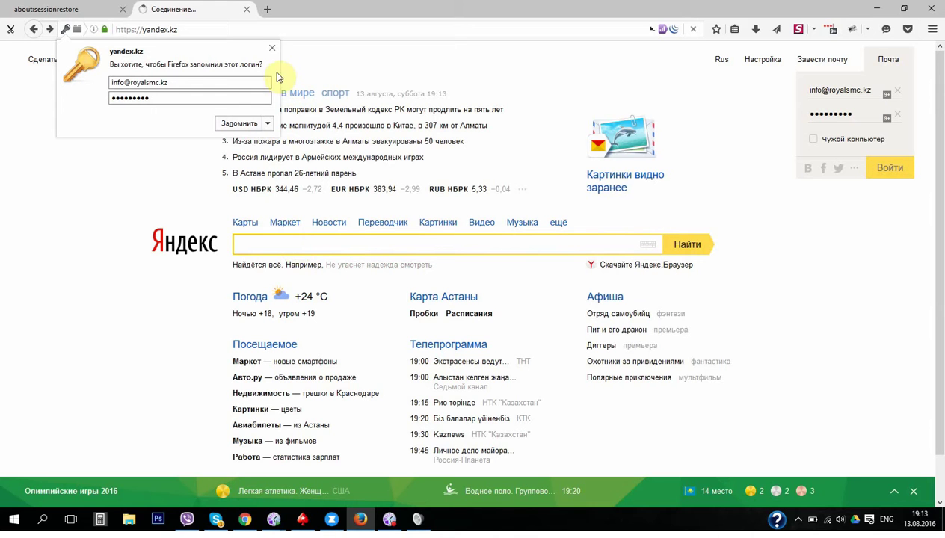
- Dismiss both offers to save the password and close the mobile app banner above the inbox
left_click(271, 47)
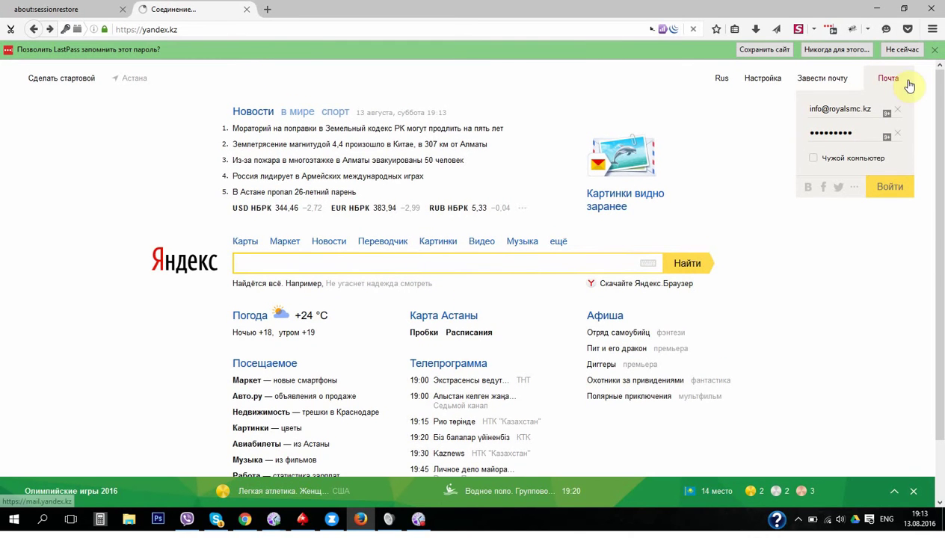
left_click(934, 50)
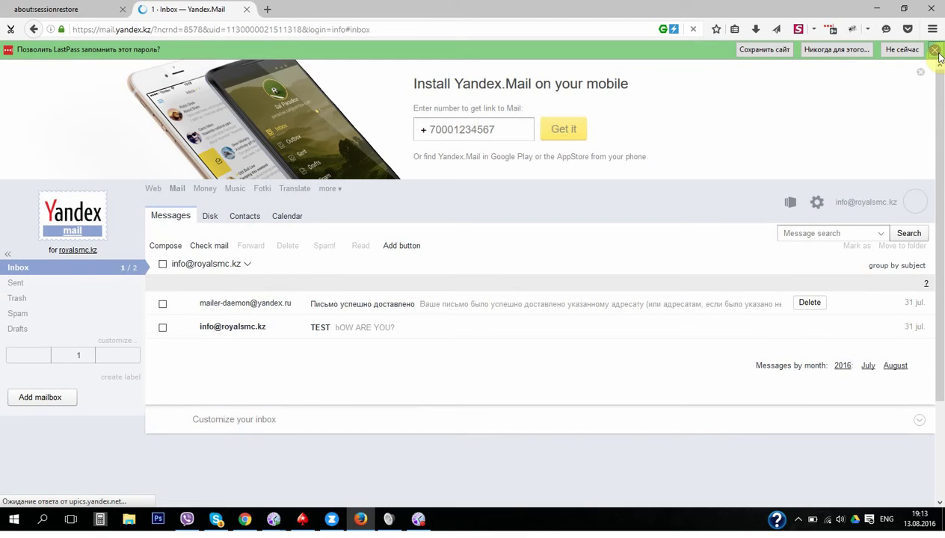
left_click(920, 74)
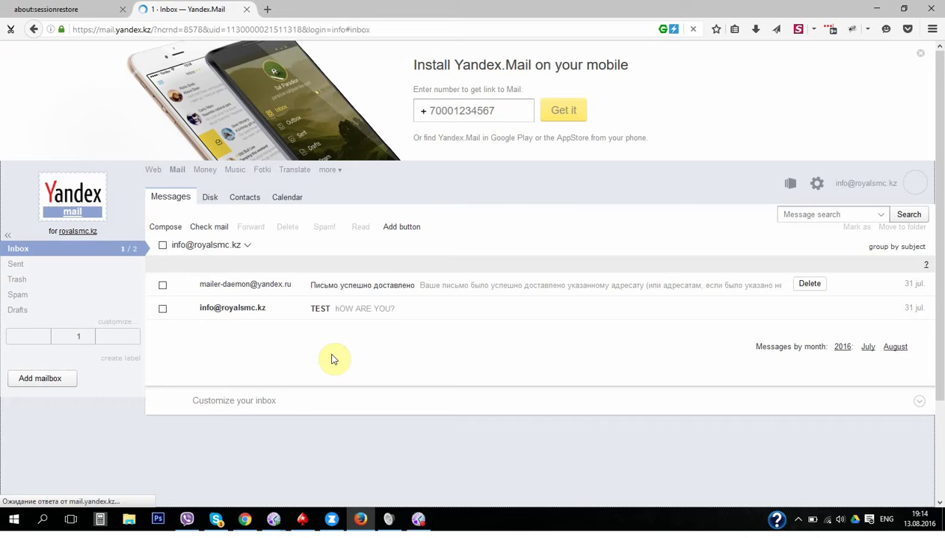
left_click(919, 53)
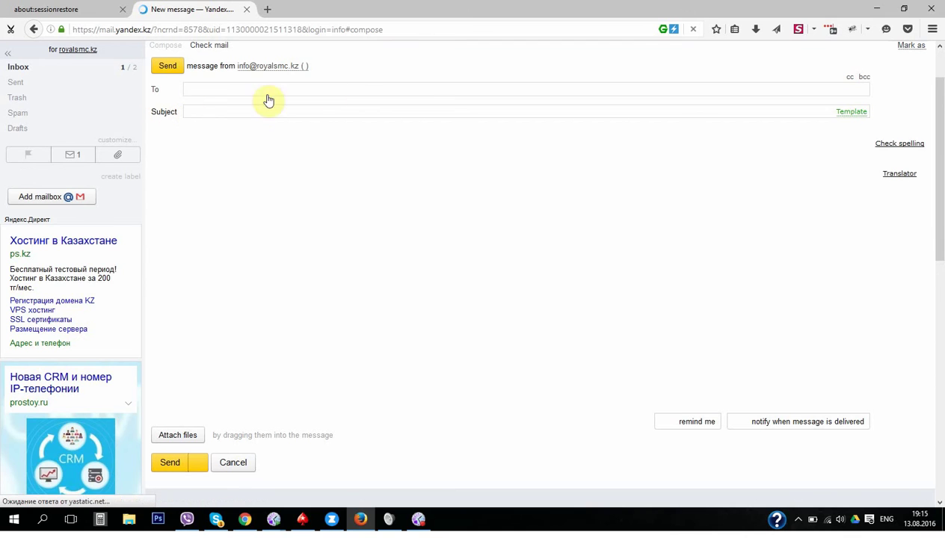
- Leave the blank new message and open the Sender information page of the mail settings
left_click(234, 91)
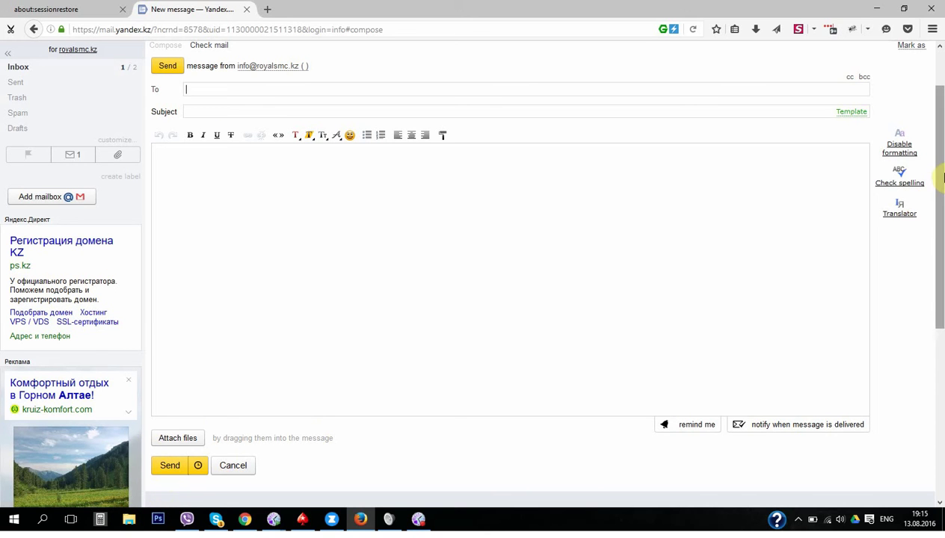
left_click_drag(944, 184, 944, 112)
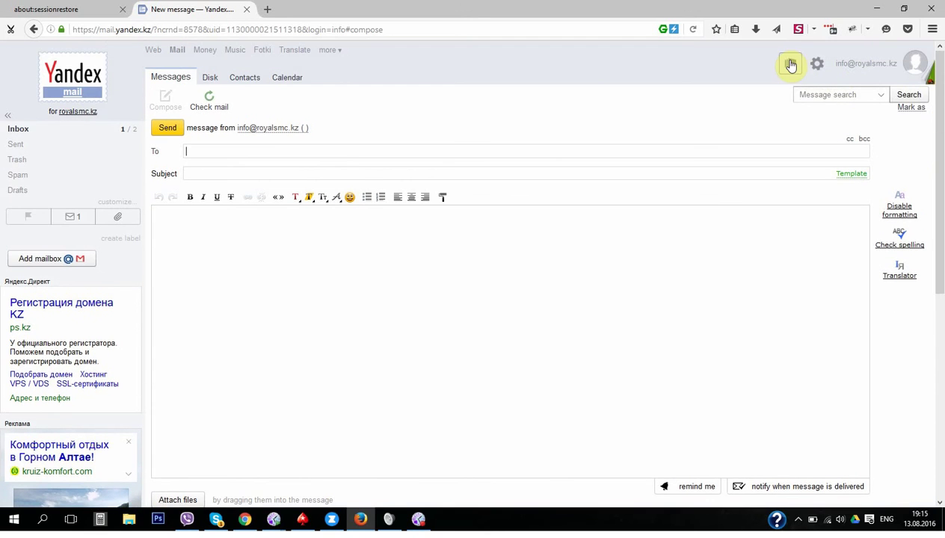
left_click(791, 65)
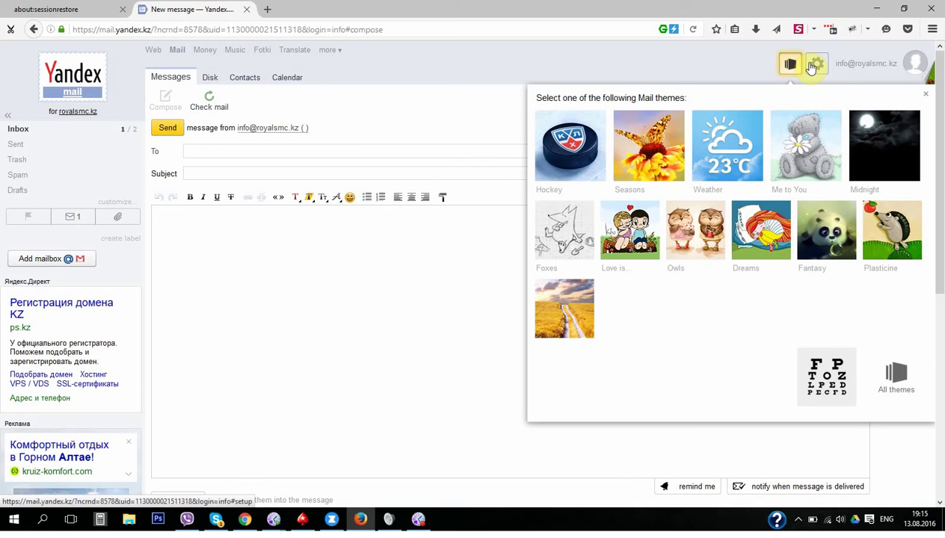
left_click(814, 65)
left_click(599, 134)
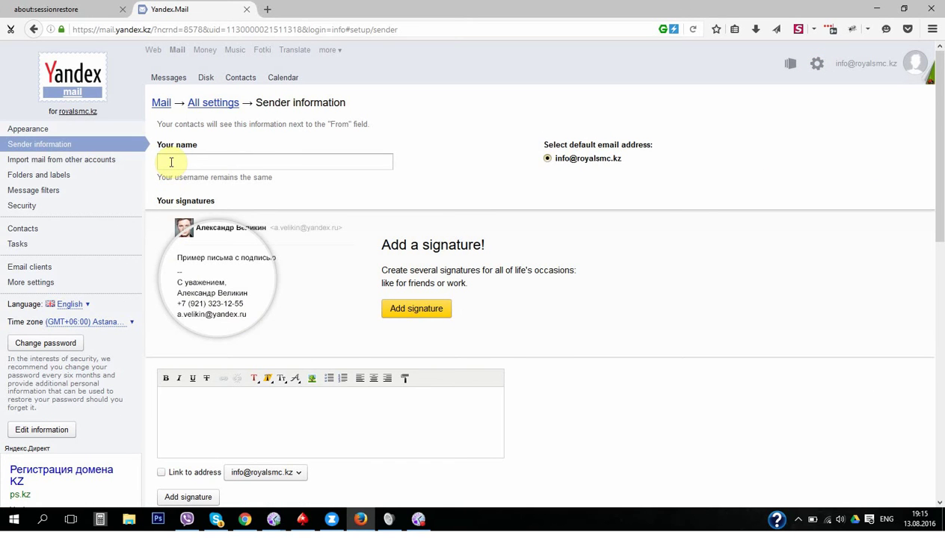
- Add a signature reading "Sinserly," with the sender's first name on a second line, linked to the mailbox address
scroll(179, 224, "down", 3)
scroll(181, 238, "up", 1)
scroll(181, 237, "up", 1)
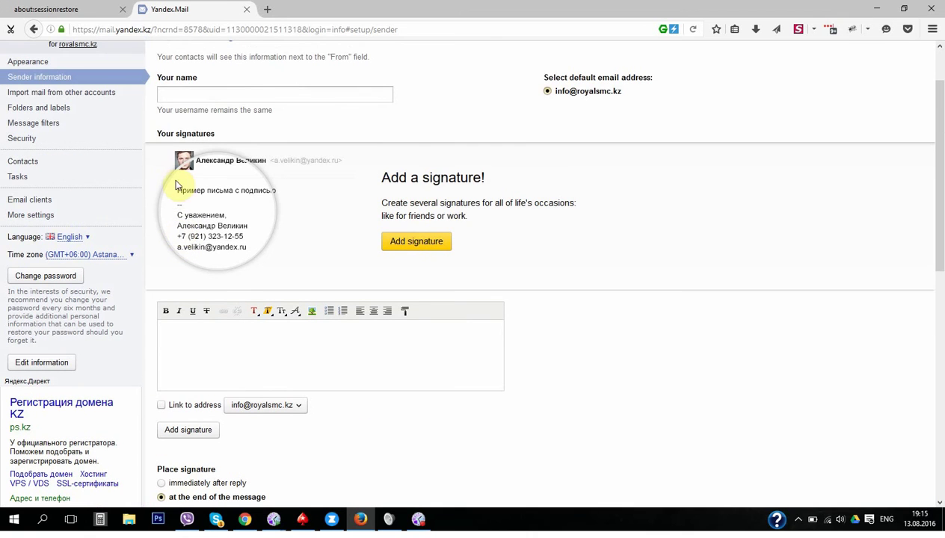
left_click(208, 361)
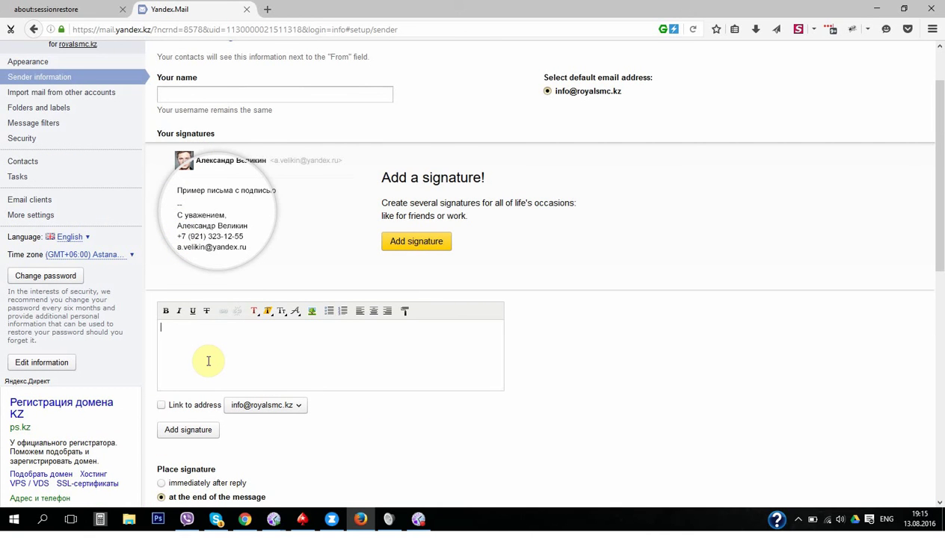
type("Sinserly?")
key("BackSpace")
type(",")
key("Return")
type("Andrey")
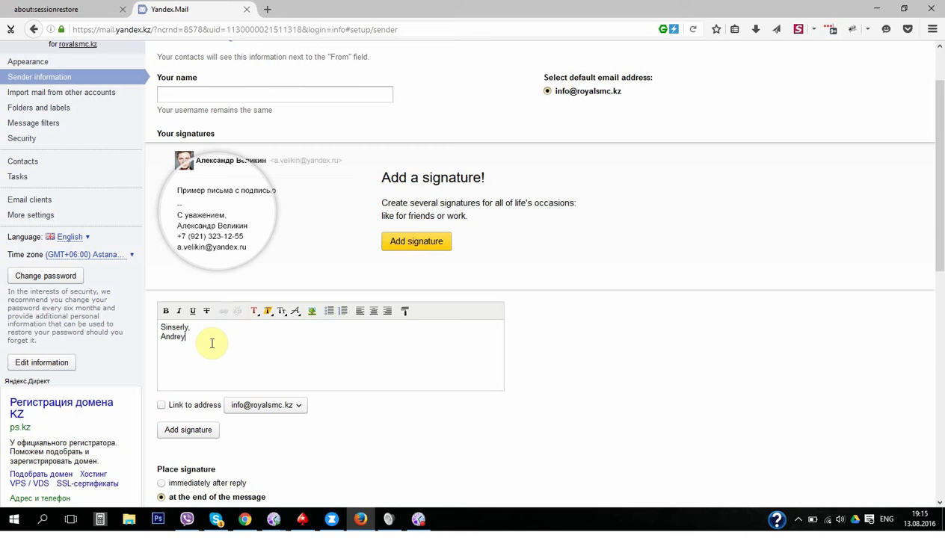
left_click(173, 408)
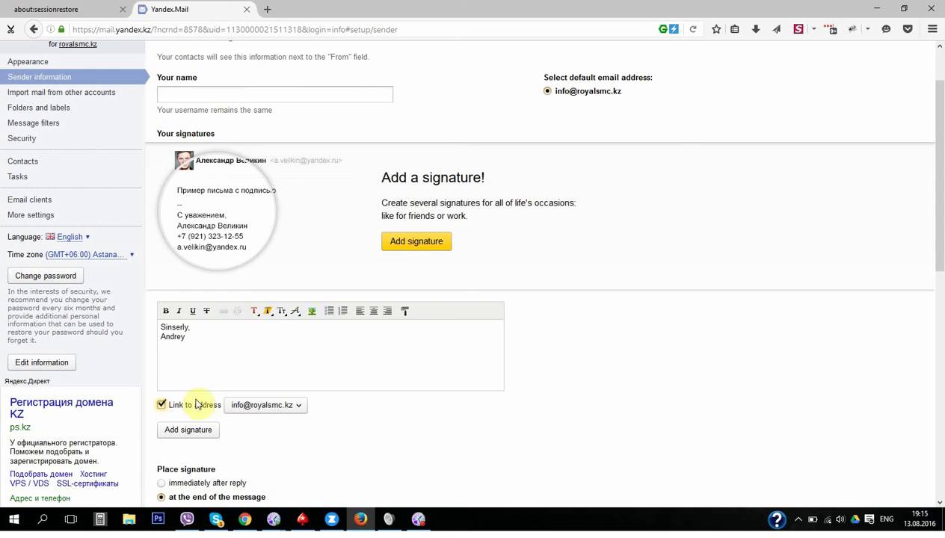
left_click(207, 434)
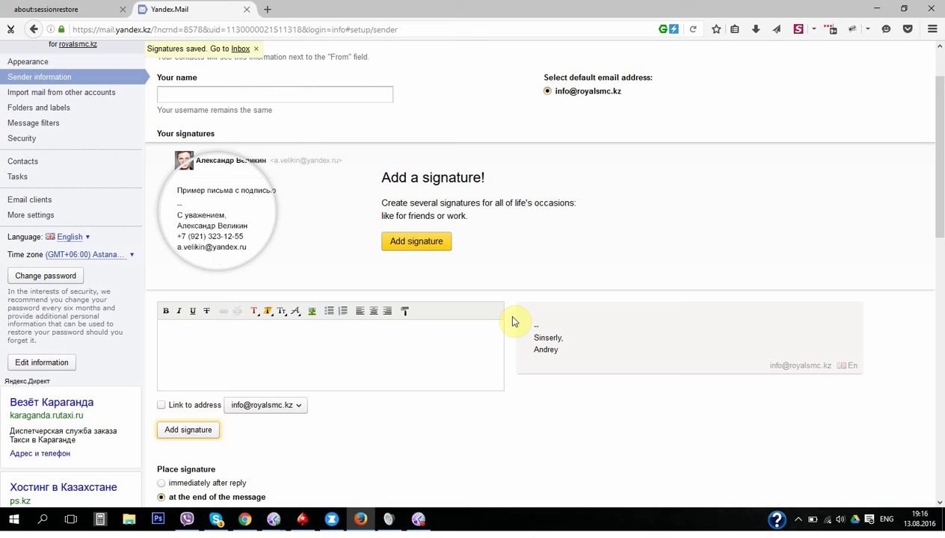
- Start a new message to check the signature in its body, and return to the inbox
left_click(240, 49)
left_click(172, 99)
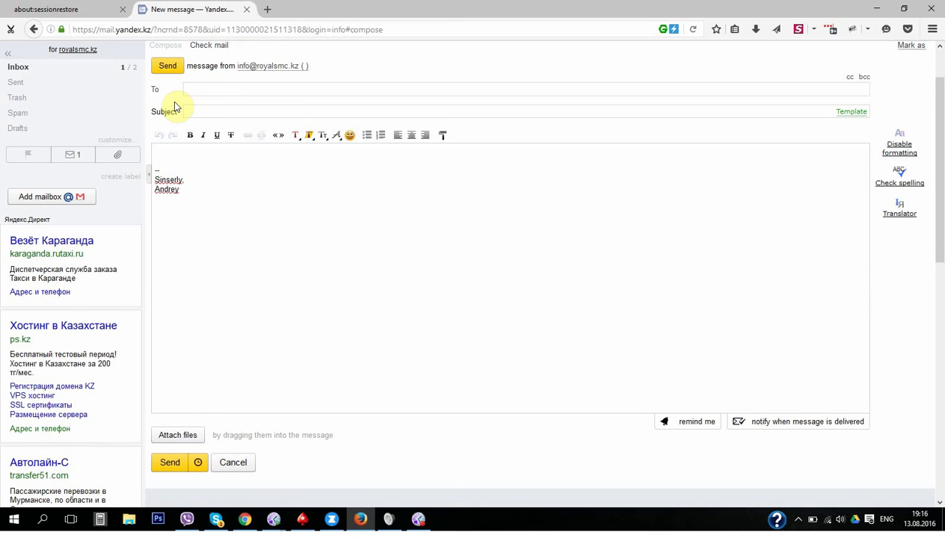
scroll(127, 120, "up", 2)
left_click_drag(195, 249, 158, 225)
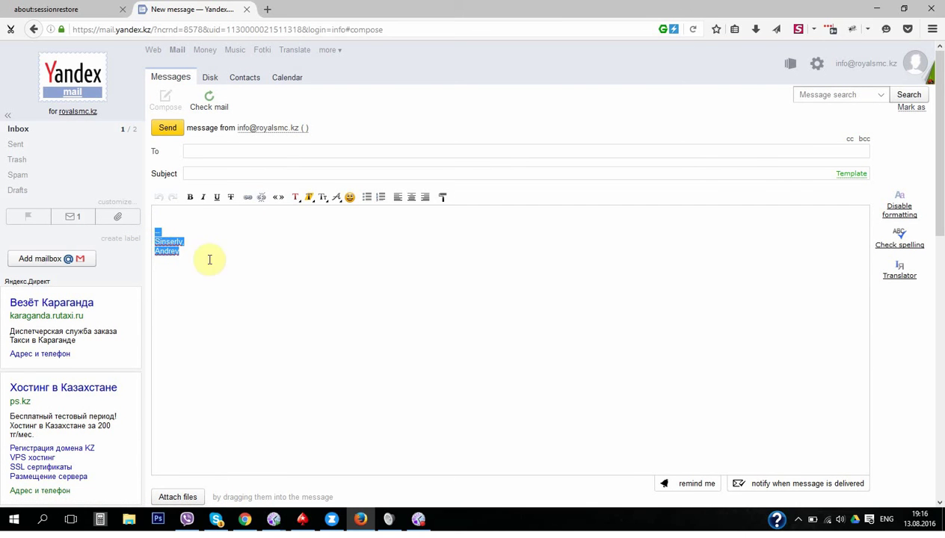
left_click(34, 136)
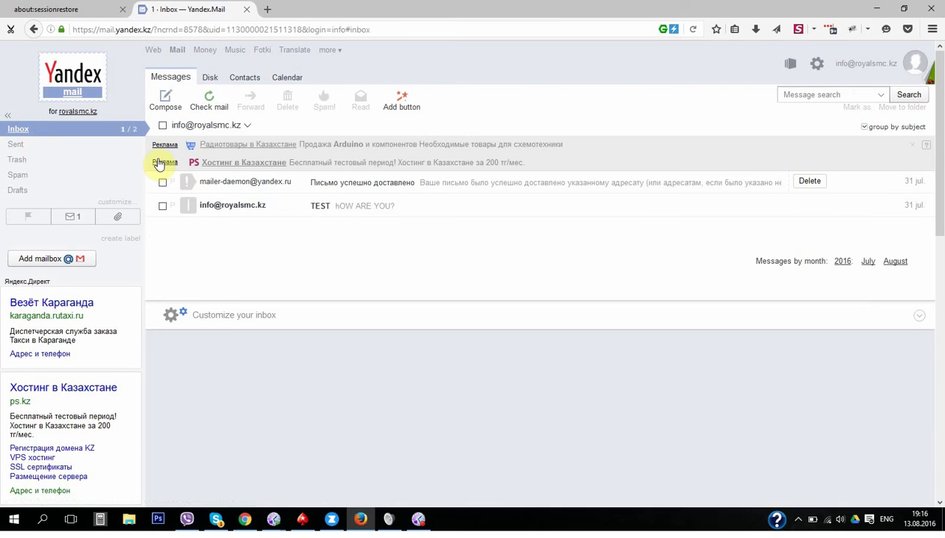